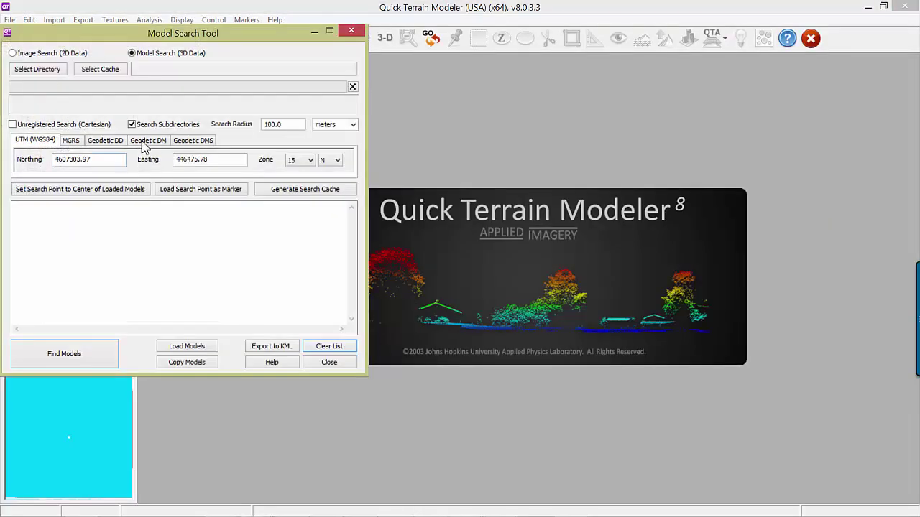
# Set the model search folder to LiDAR Test Data
pyautogui.click(47, 70)
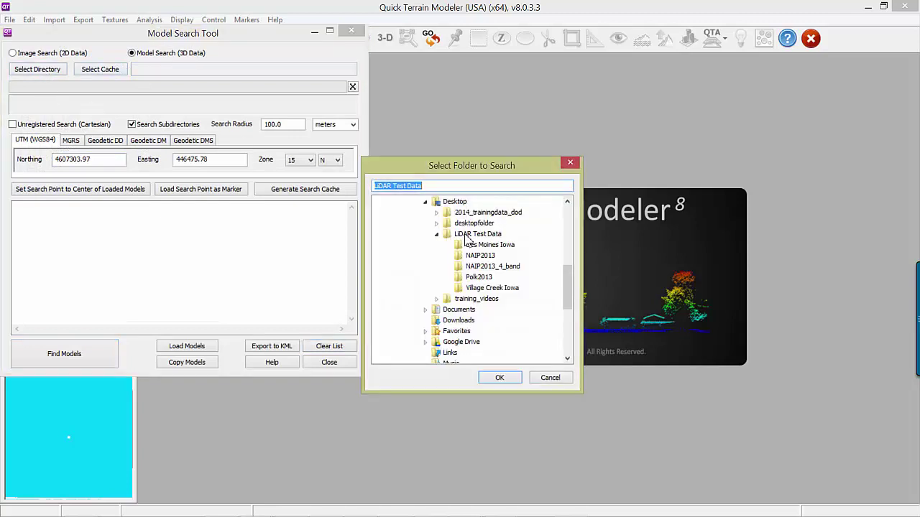
pyautogui.click(469, 235)
pyautogui.click(501, 379)
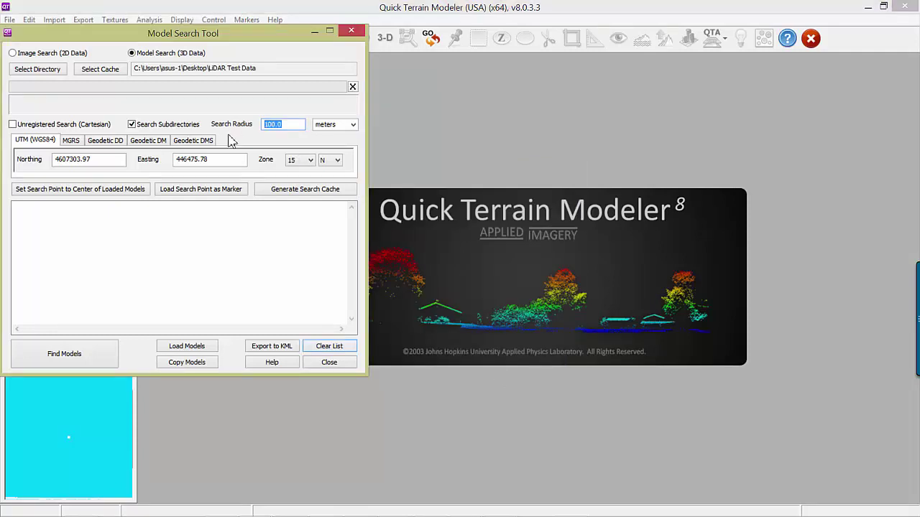
# Search for models within 2000 meters of the point and select Des Moines 04464606.las
pyautogui.write('20')
pyautogui.doubleClick(54, 160)
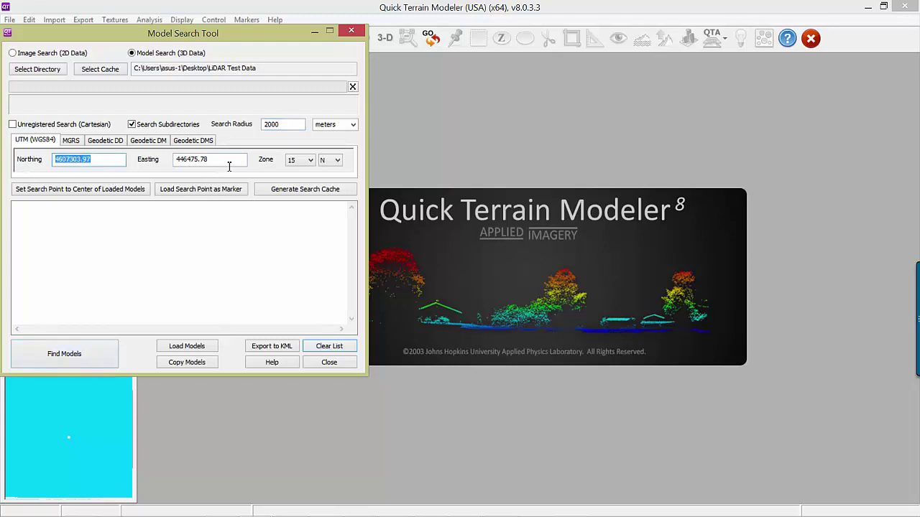
pyautogui.doubleClick(192, 160)
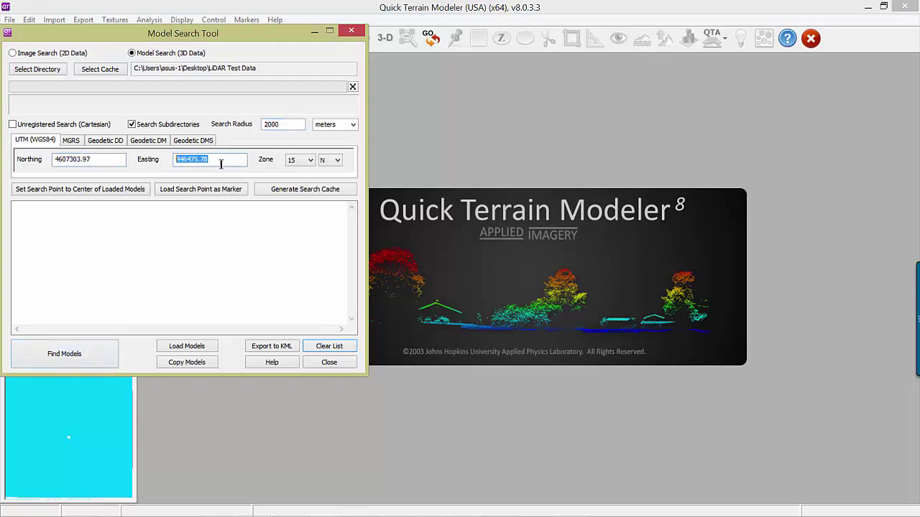
pyautogui.click(311, 165)
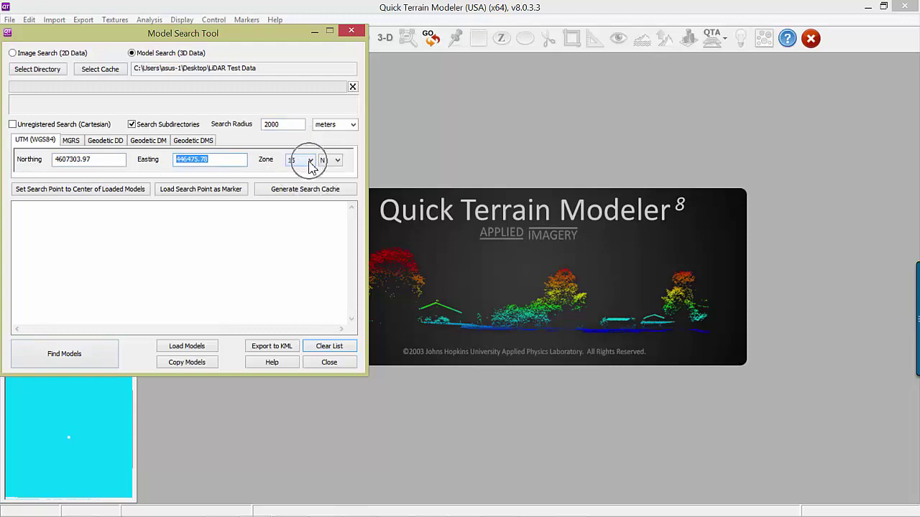
pyautogui.click(52, 360)
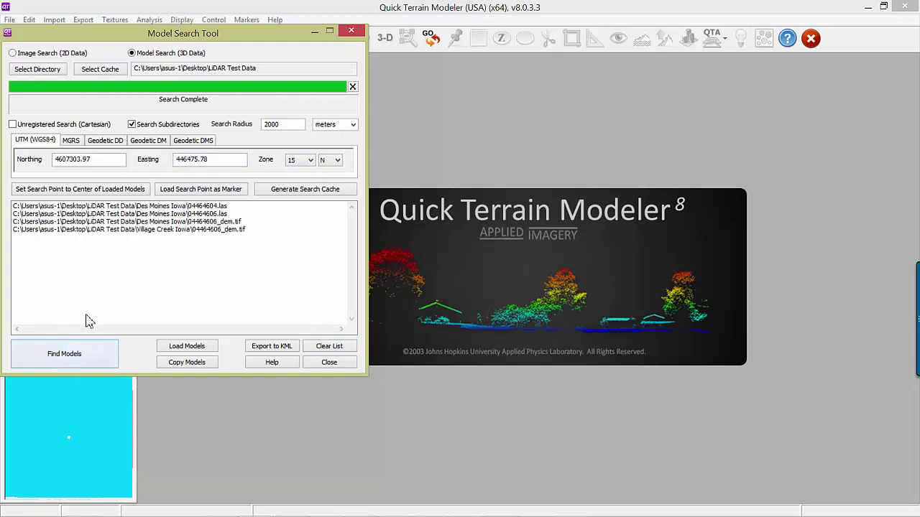
pyautogui.click(135, 213)
# Load the 04464606.las point cloud and switch the search to Image Search (2D Data)
pyautogui.click(188, 346)
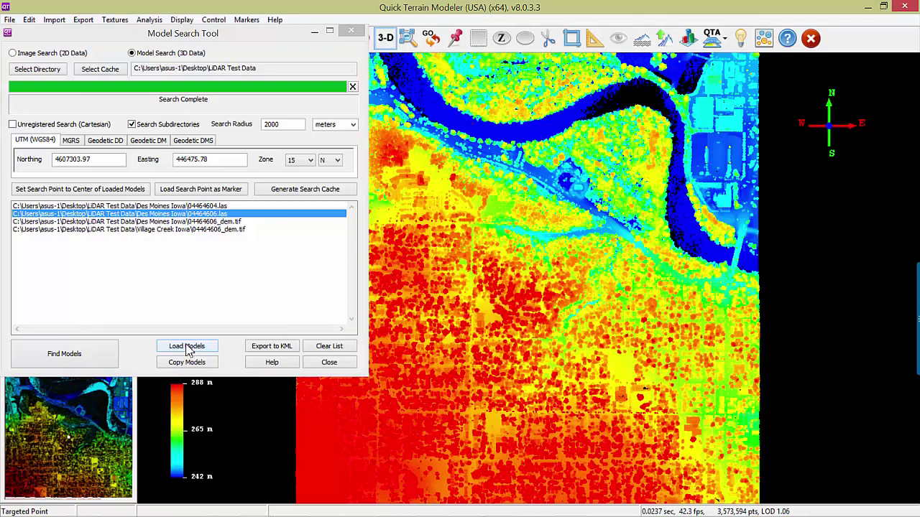
pyautogui.click(12, 54)
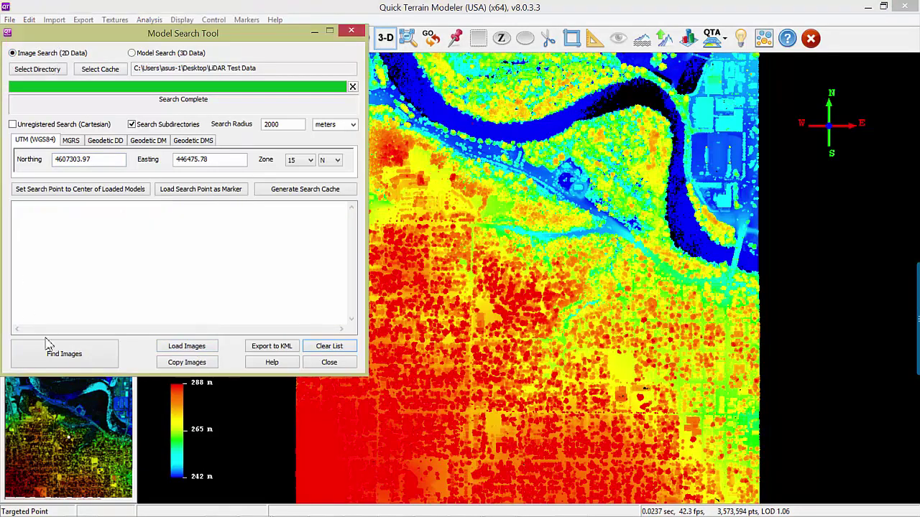
# Find nearby images, load 13Polk_T79NR24W_chip.tif onto the model, and close the Model Search Tool
pyautogui.click(53, 355)
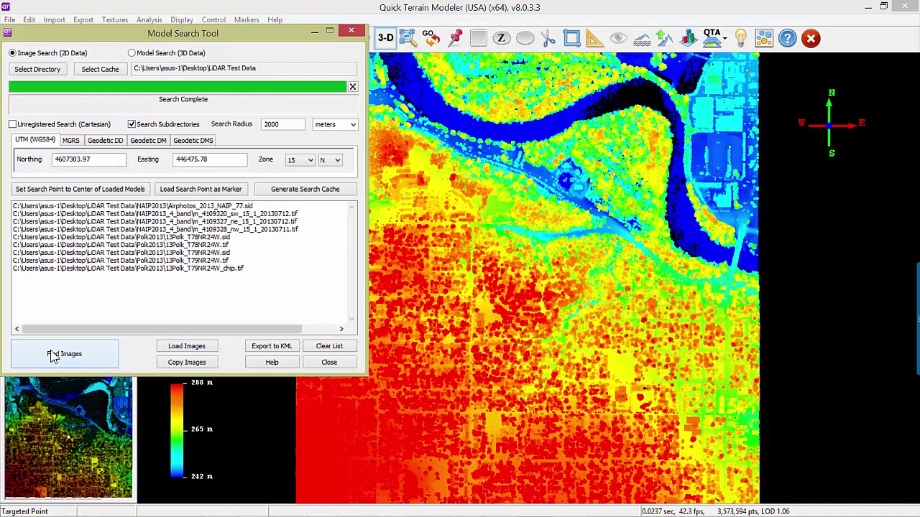
pyautogui.click(192, 270)
pyautogui.click(202, 349)
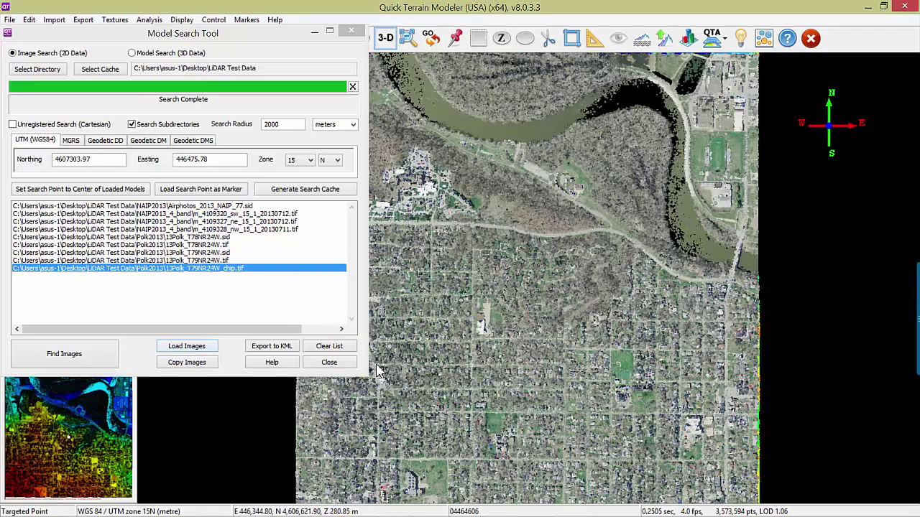
pyautogui.click(329, 362)
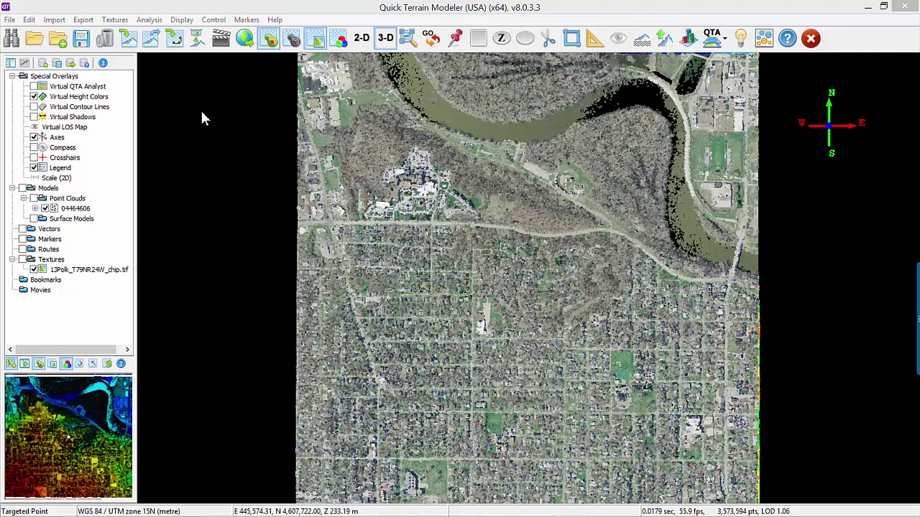
pyautogui.click(83, 20)
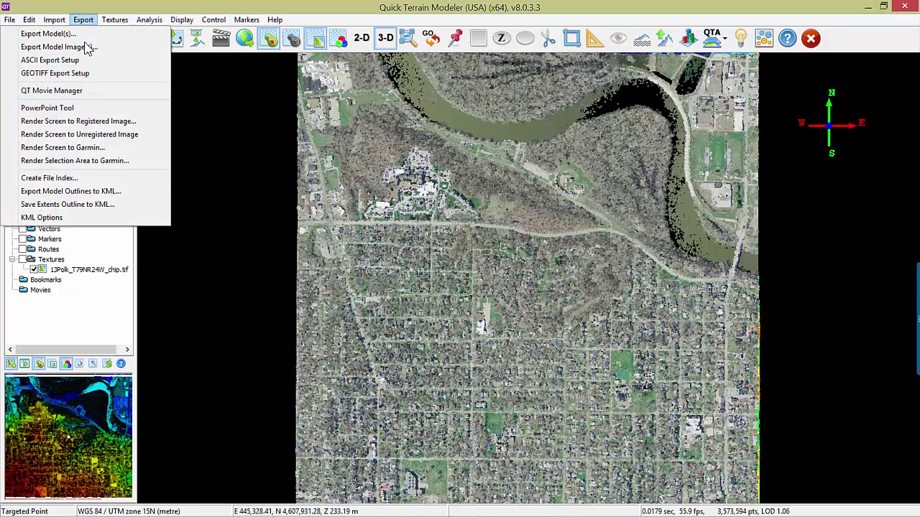
# Start a folder index of LiDAR Test Data, saving the KMZ index as Iowa_index
pyautogui.click(49, 178)
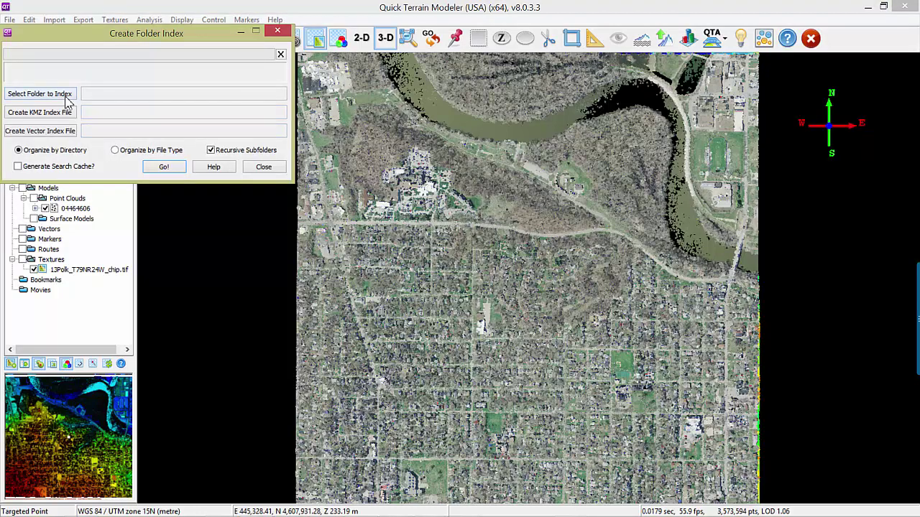
pyautogui.click(65, 100)
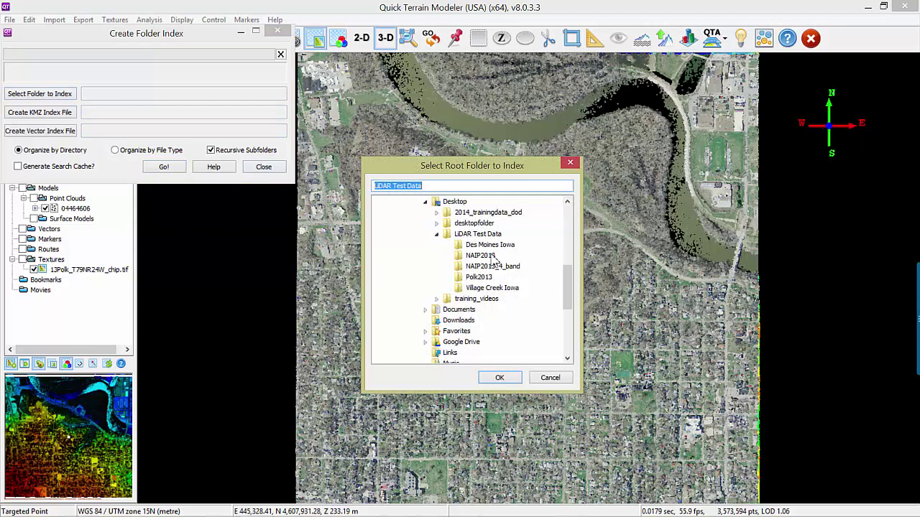
pyautogui.click(499, 377)
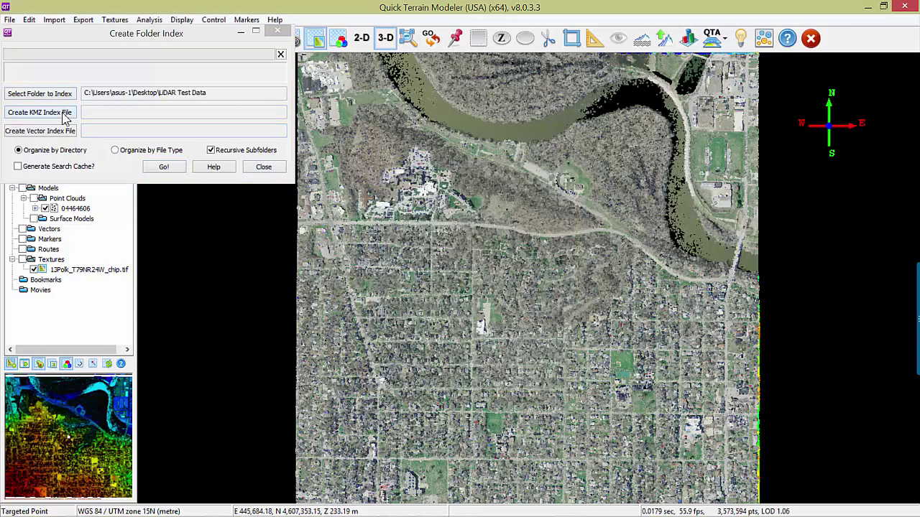
pyautogui.click(64, 113)
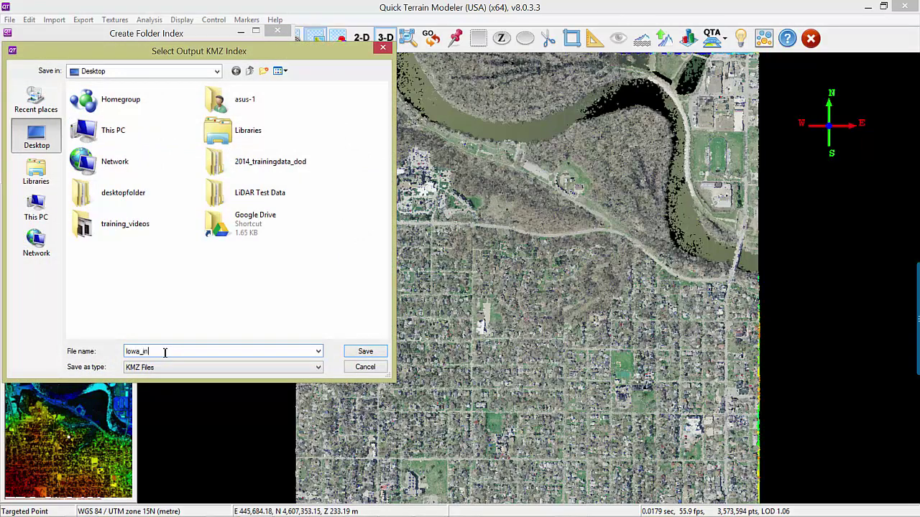
pyautogui.click(364, 351)
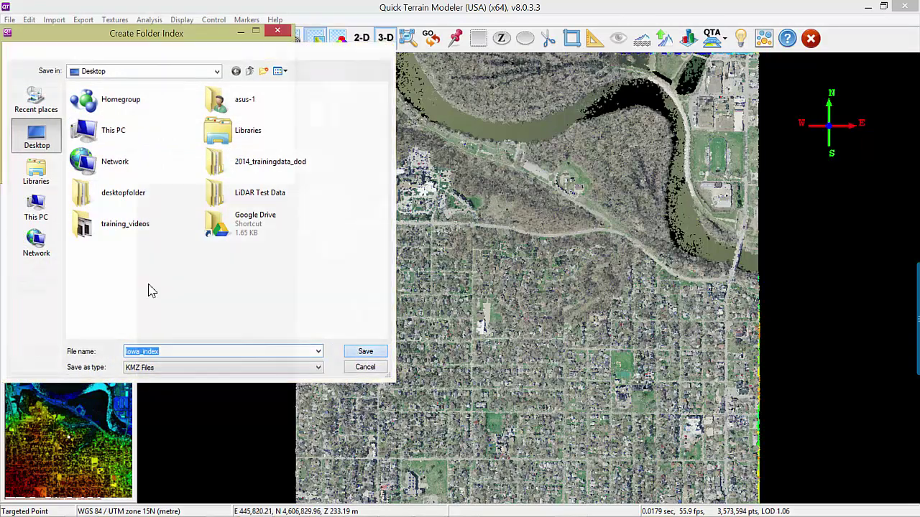
# Save the vector index as Iowa_SHP_index, enable Generate Search Cache, and build the index
pyautogui.click(113, 128)
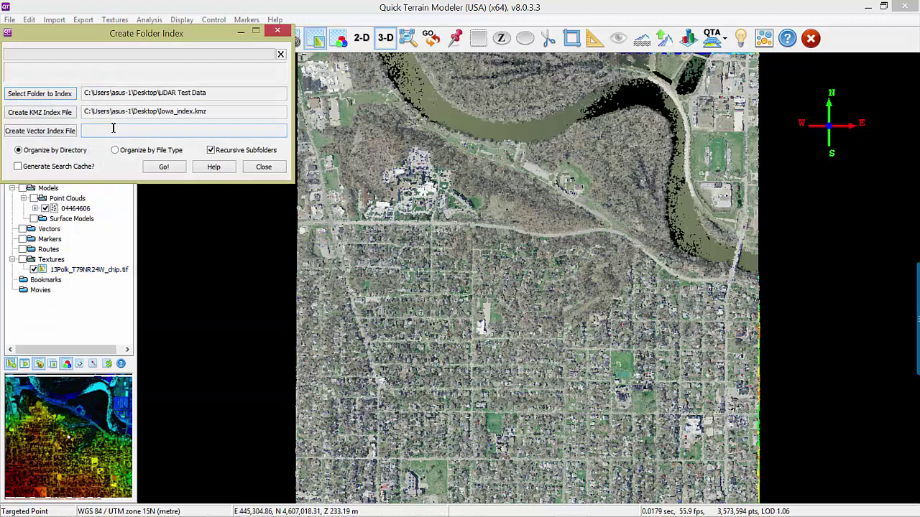
pyautogui.click(72, 131)
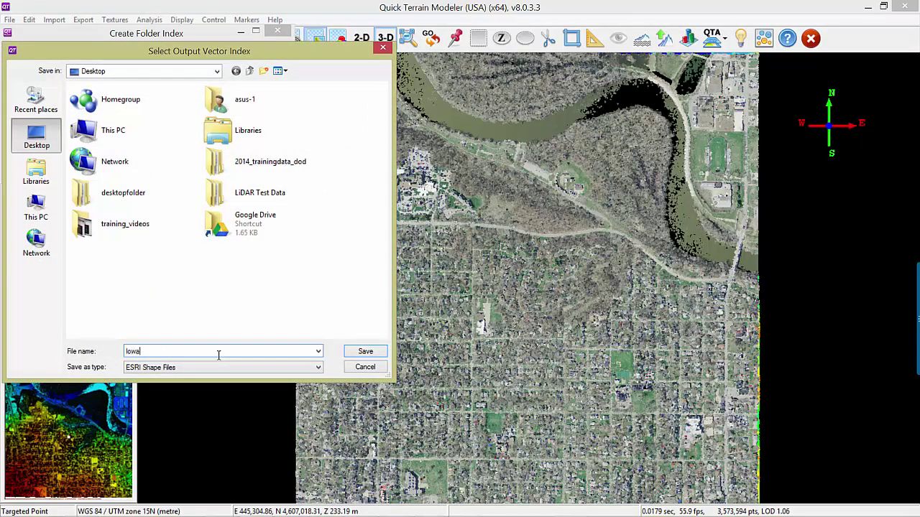
pyautogui.write('Iowa_SHP_index')
pyautogui.click(363, 351)
pyautogui.click(18, 166)
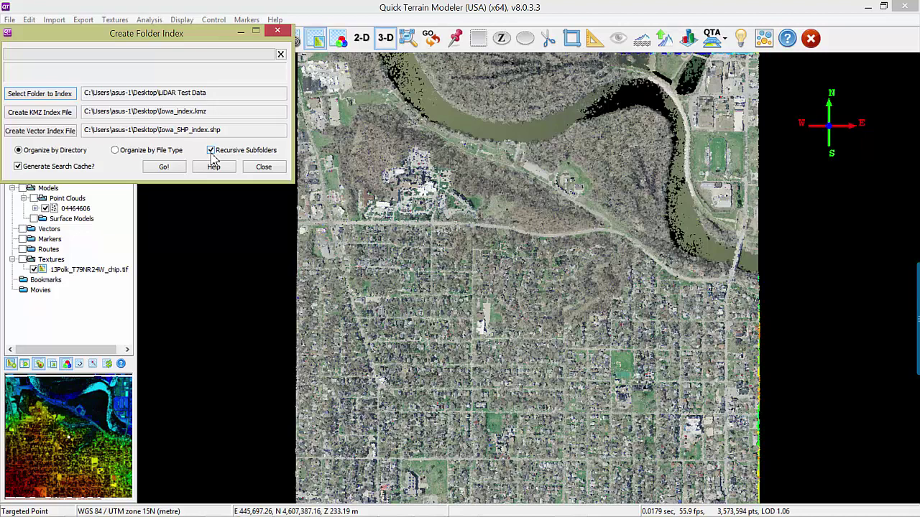
pyautogui.click(167, 170)
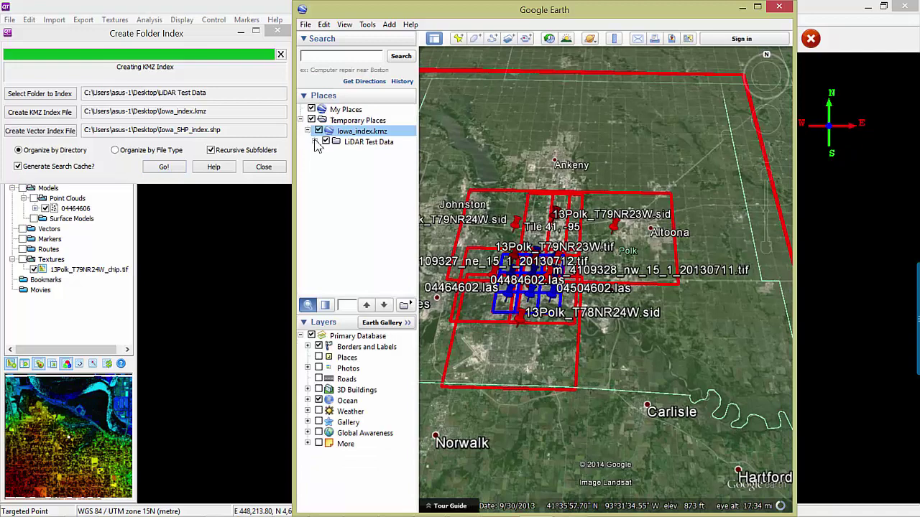
# Expand LiDAR Test Data and Des Moines Iowa, then view and close the 04484602.las tile details
pyautogui.click(315, 142)
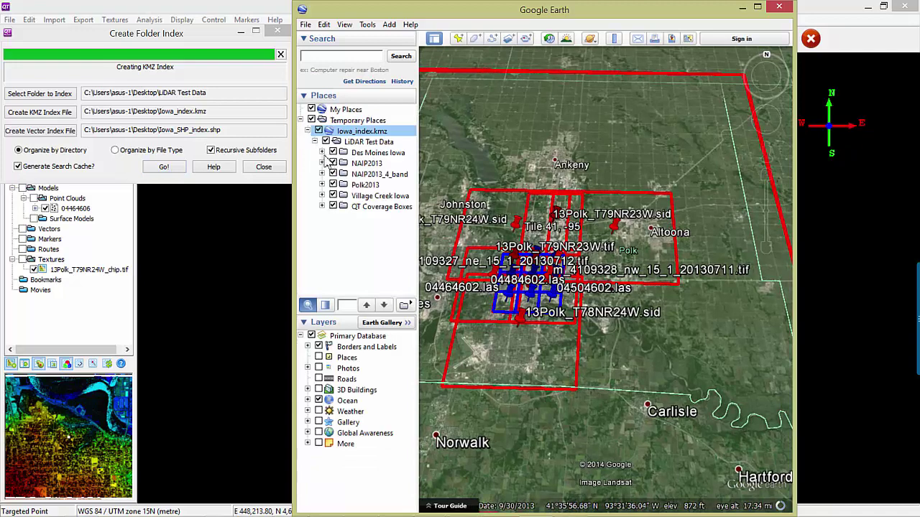
pyautogui.click(367, 153)
pyautogui.doubleClick(367, 153)
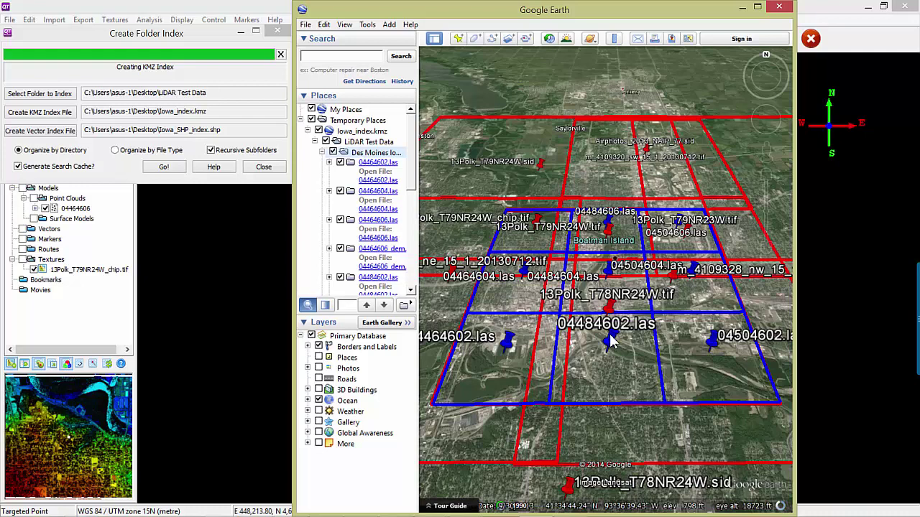
pyautogui.click(610, 344)
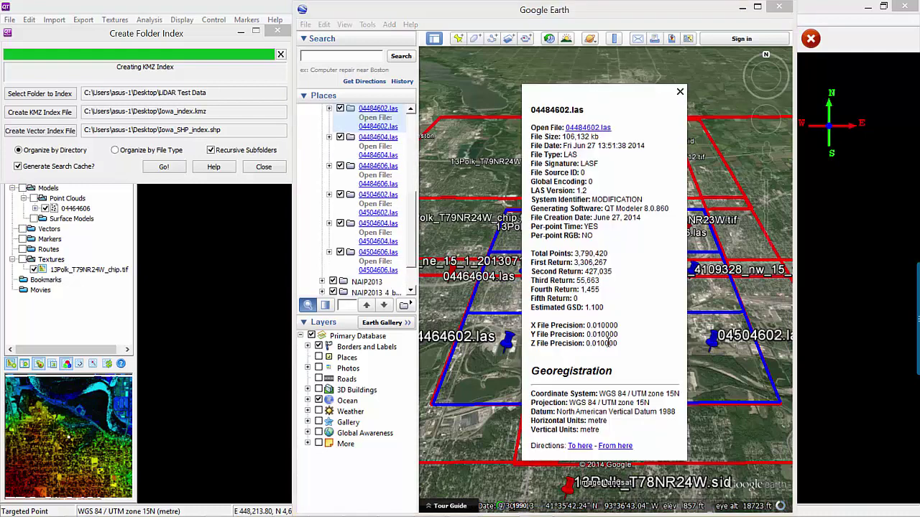
pyautogui.click(680, 92)
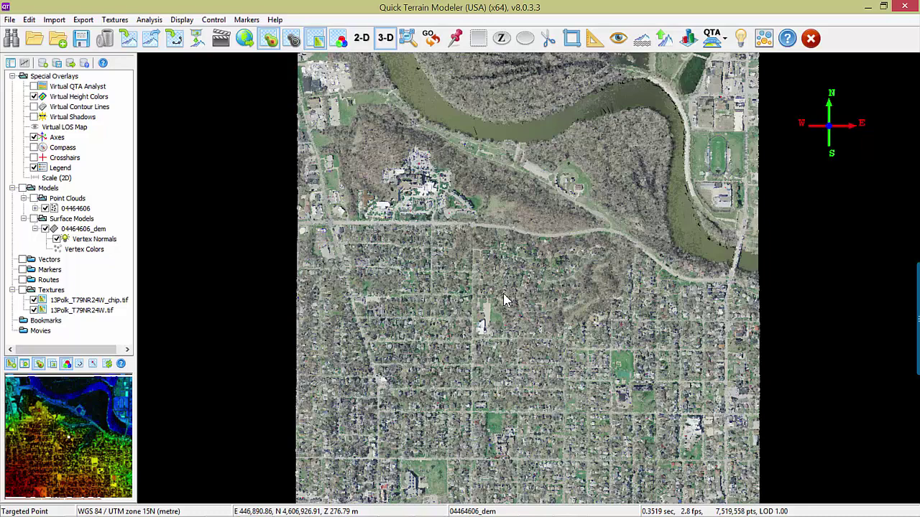
# Start a model search at the targeted point, selecting its Northing and Easting values
pyautogui.click(424, 200)
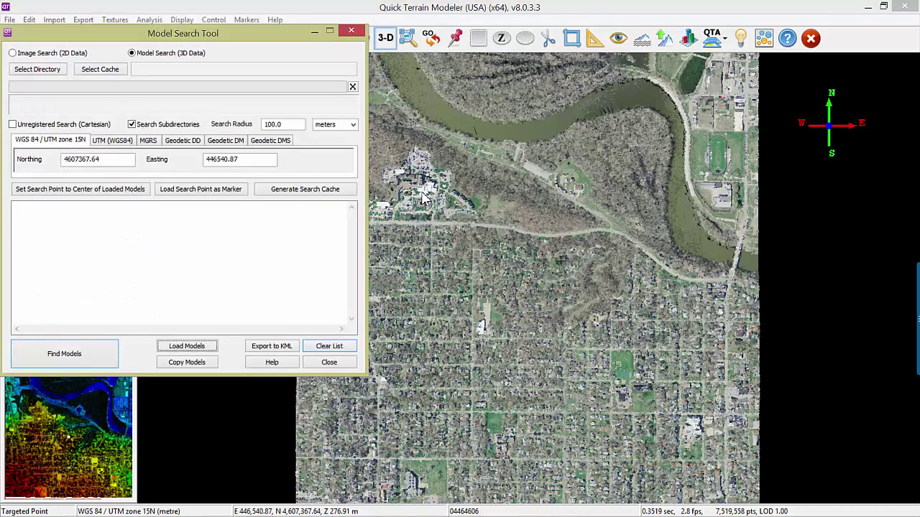
pyautogui.moveTo(119, 159); pyautogui.dragTo(56, 169)
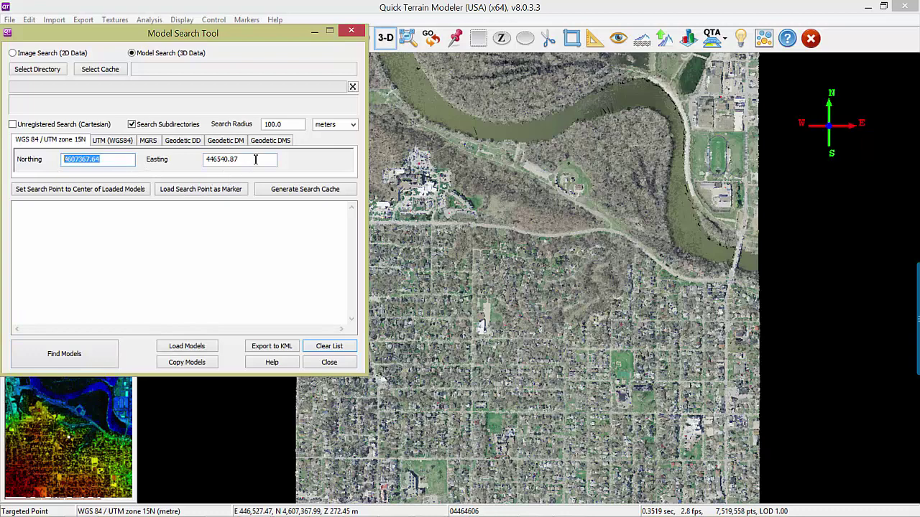
pyautogui.moveTo(255, 161); pyautogui.dragTo(196, 167)
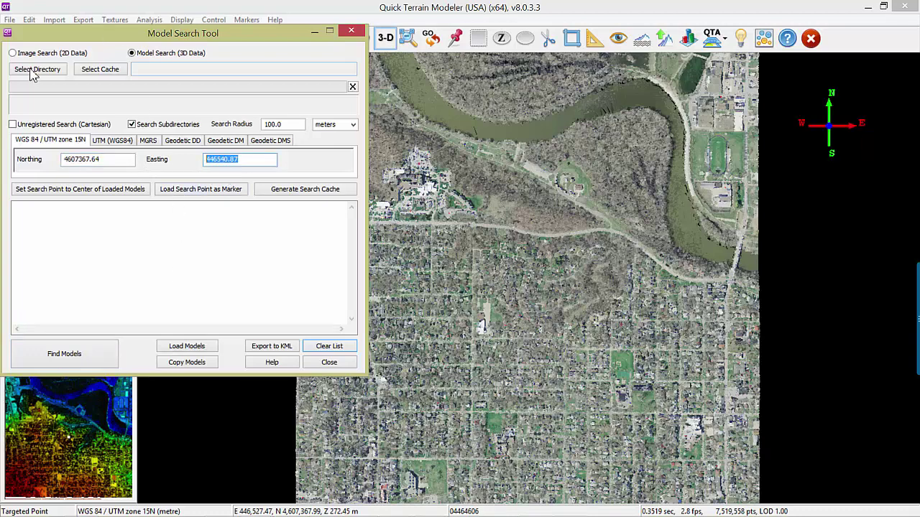
# Use Iowa_index.qch from the Desktop as the search cache
pyautogui.click(98, 72)
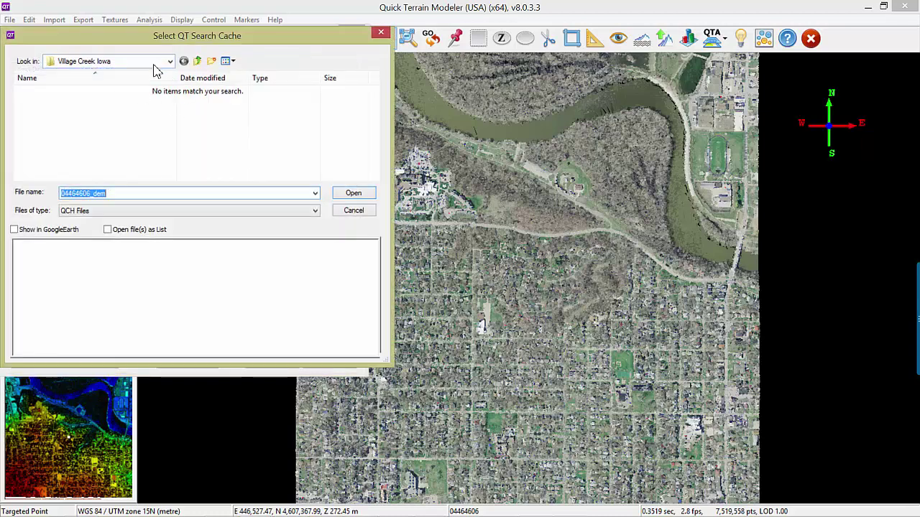
pyautogui.click(171, 63)
pyautogui.click(171, 62)
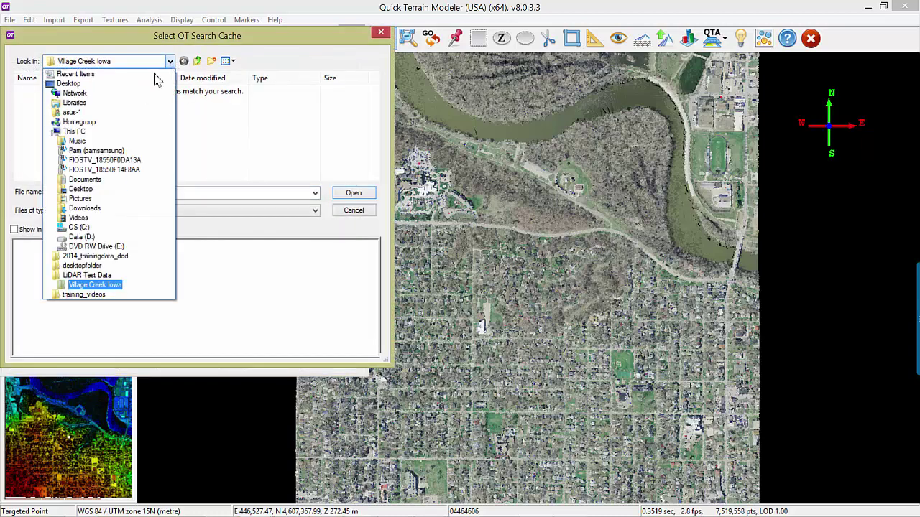
pyautogui.click(86, 84)
pyautogui.scroll(-2, 376, 127)
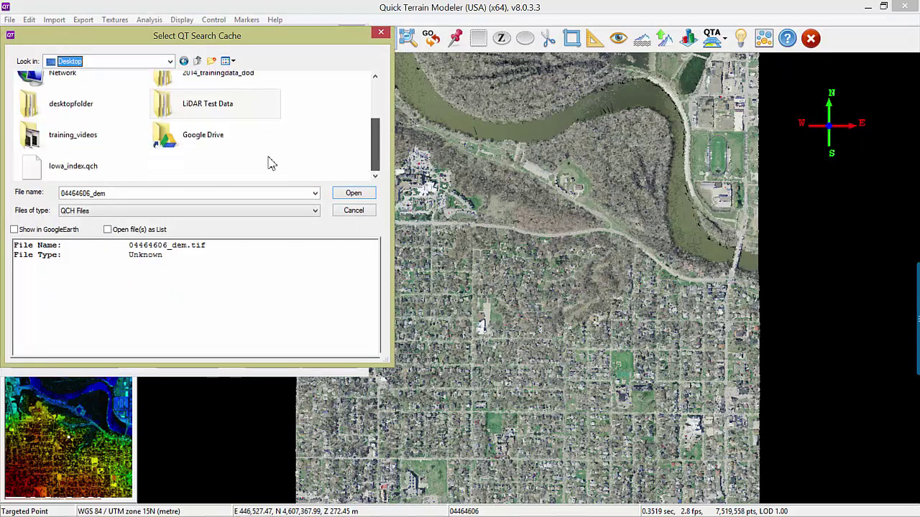
pyautogui.click(72, 172)
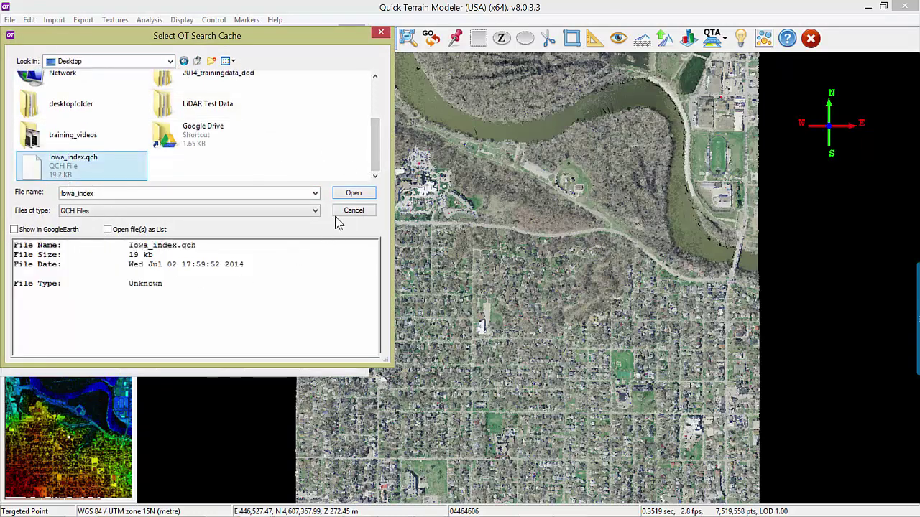
pyautogui.click(352, 194)
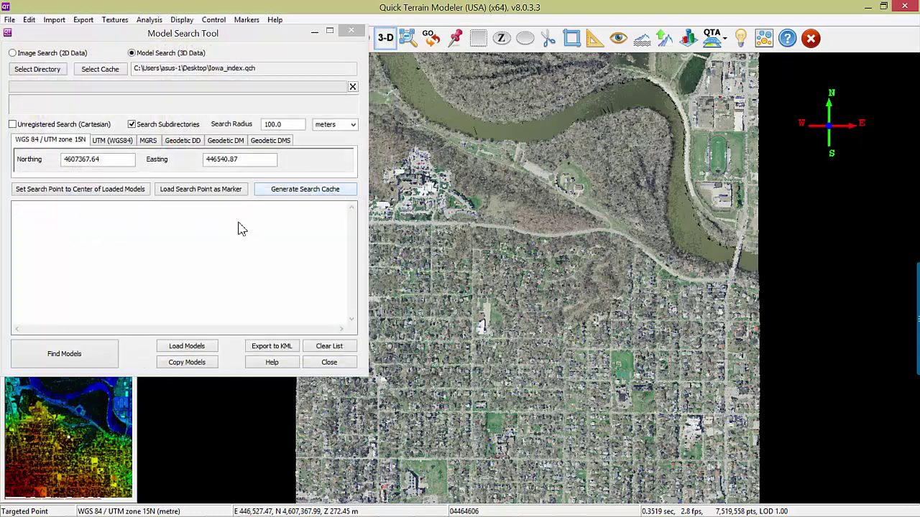
# Find models from the cache and load the Des Moines Iowa 04464606_dem.tif result
pyautogui.click(78, 361)
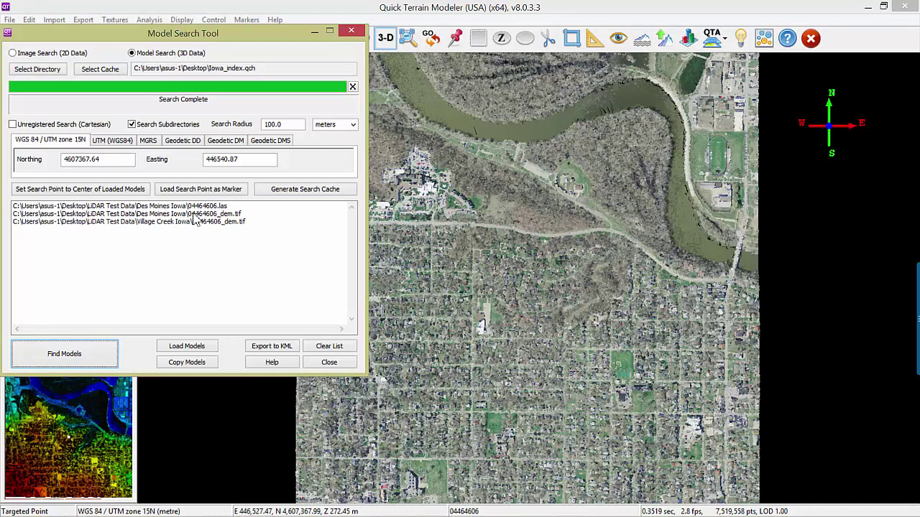
pyautogui.click(192, 214)
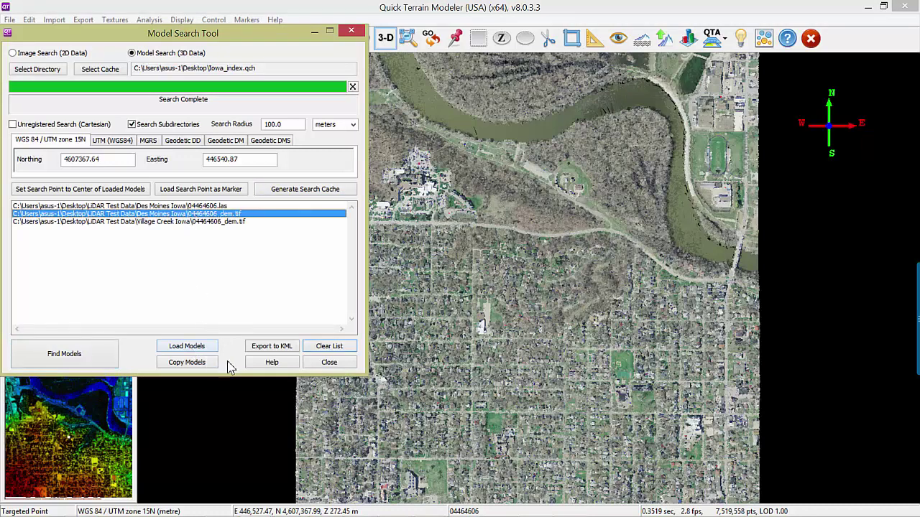
pyautogui.click(211, 348)
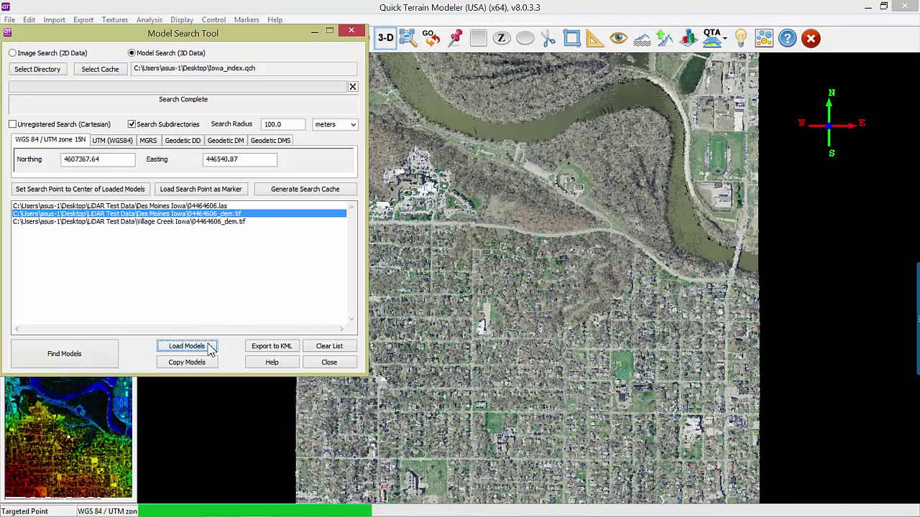